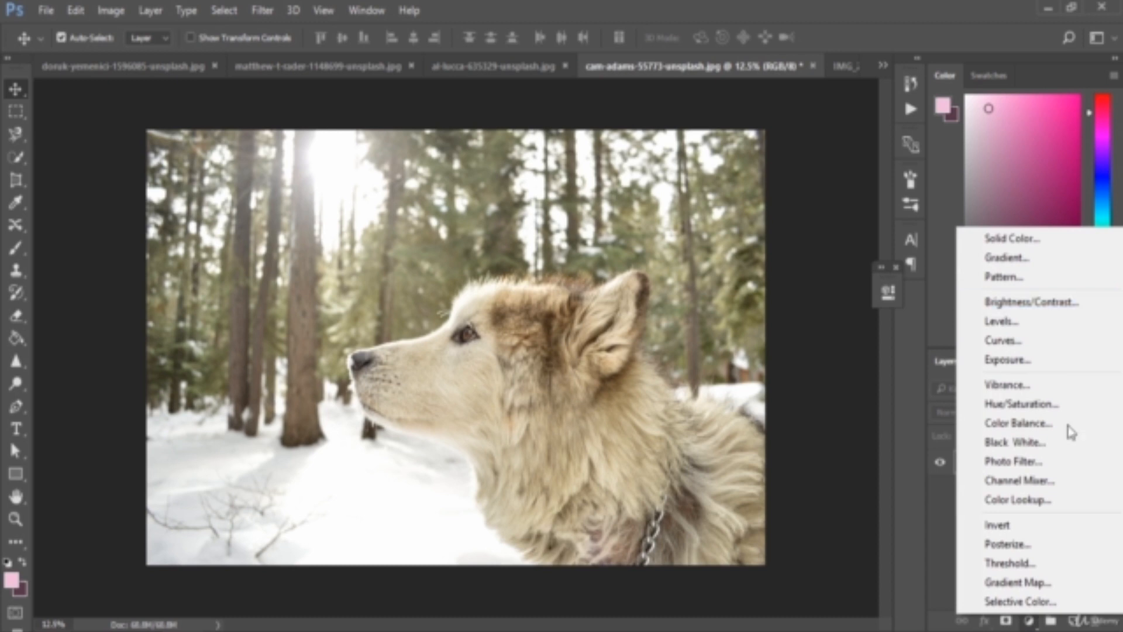
Add a Brightness/Contrast adjustment layer above the dog photo's Background layer.
left_click(950, 499)
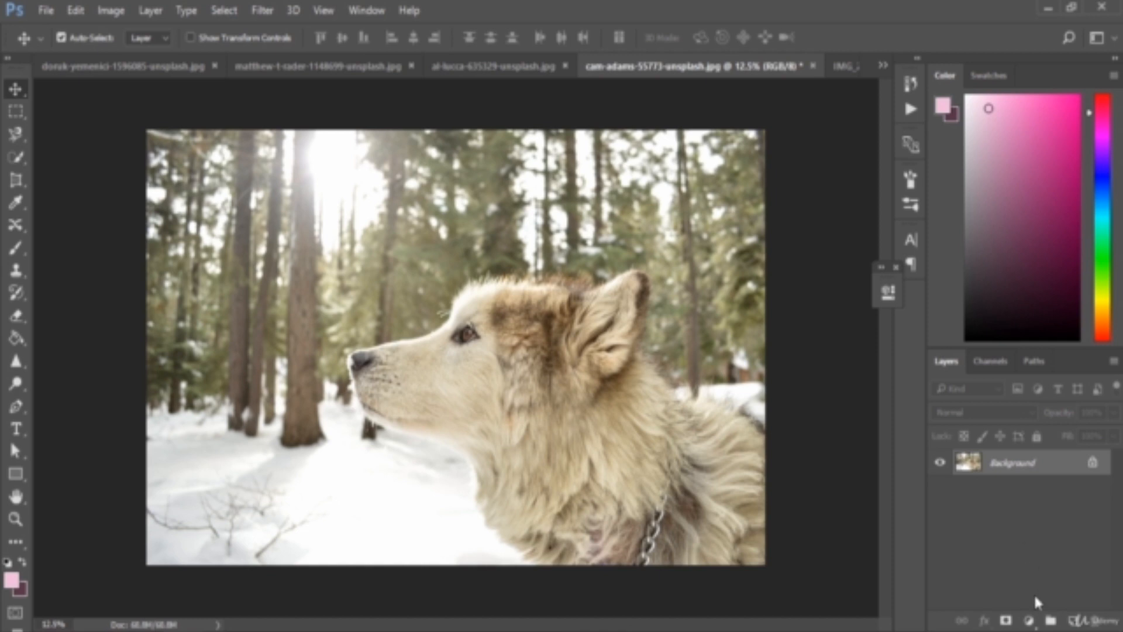
left_click(1029, 621)
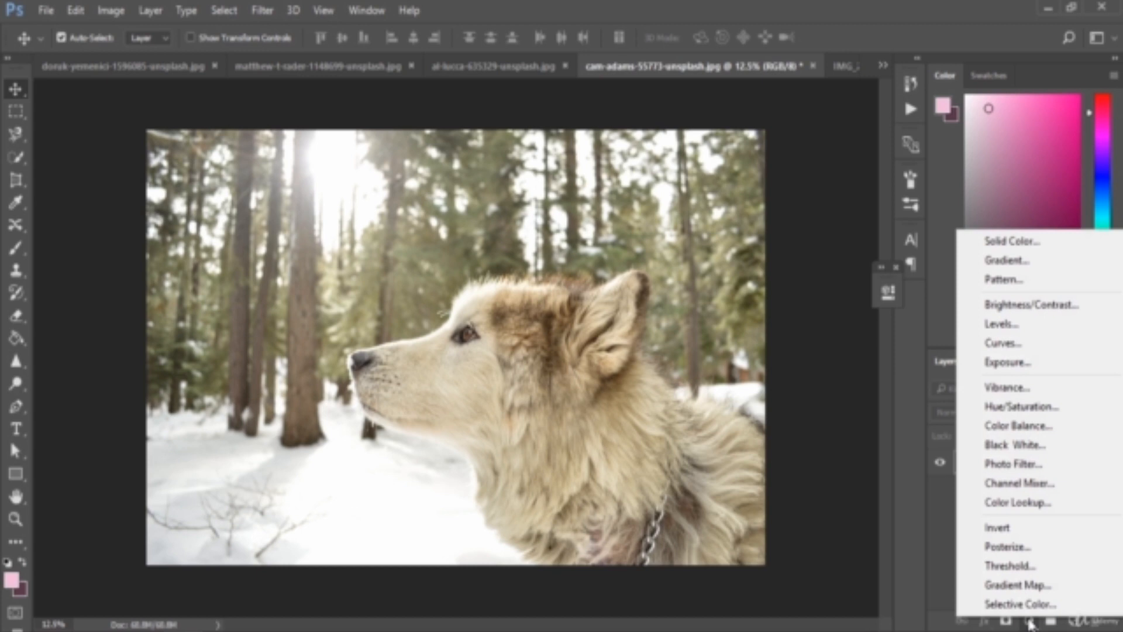
left_click(1031, 624)
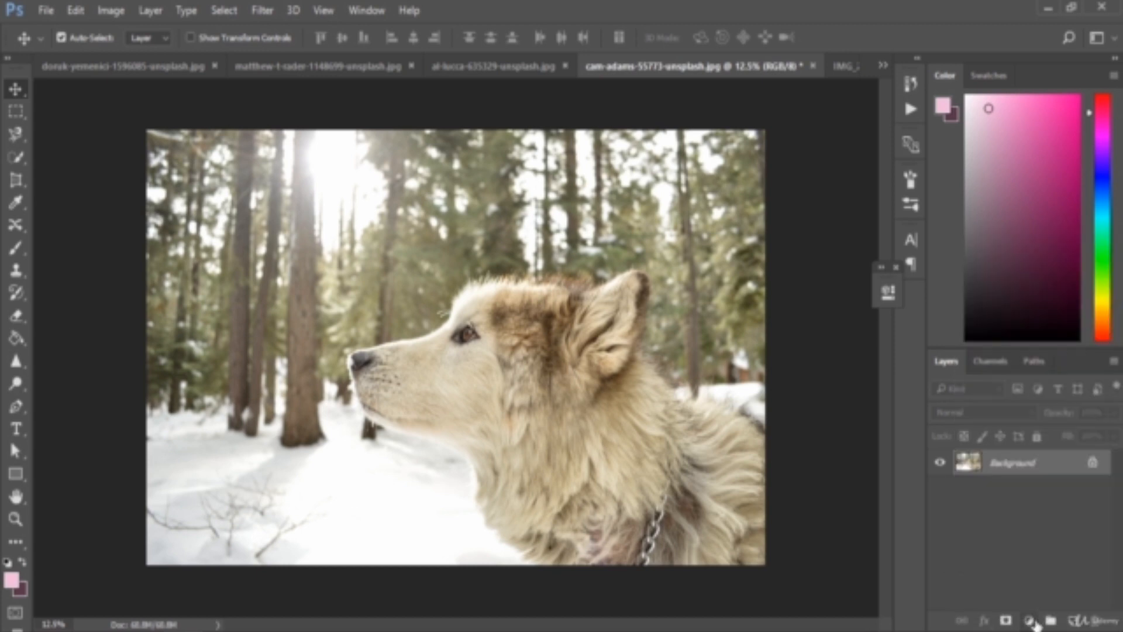
left_click(1030, 622)
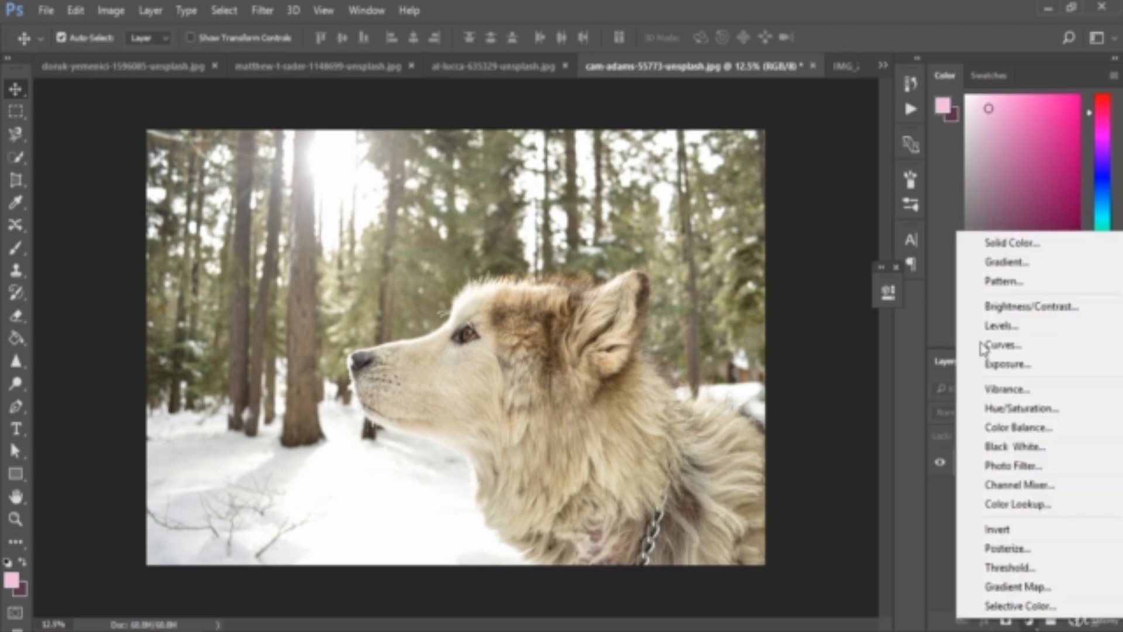
left_click(1042, 315)
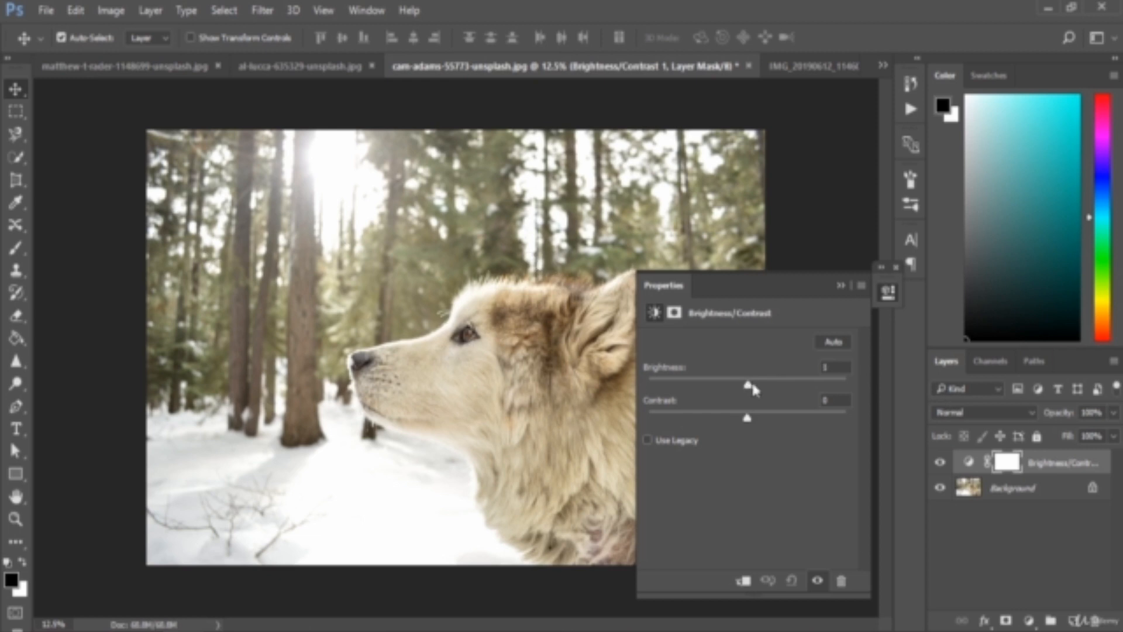
Try brightening the dog photo with brightness 40 and 96, and reset the adjustment to its defaults.
left_click_drag(748, 384, 774, 387)
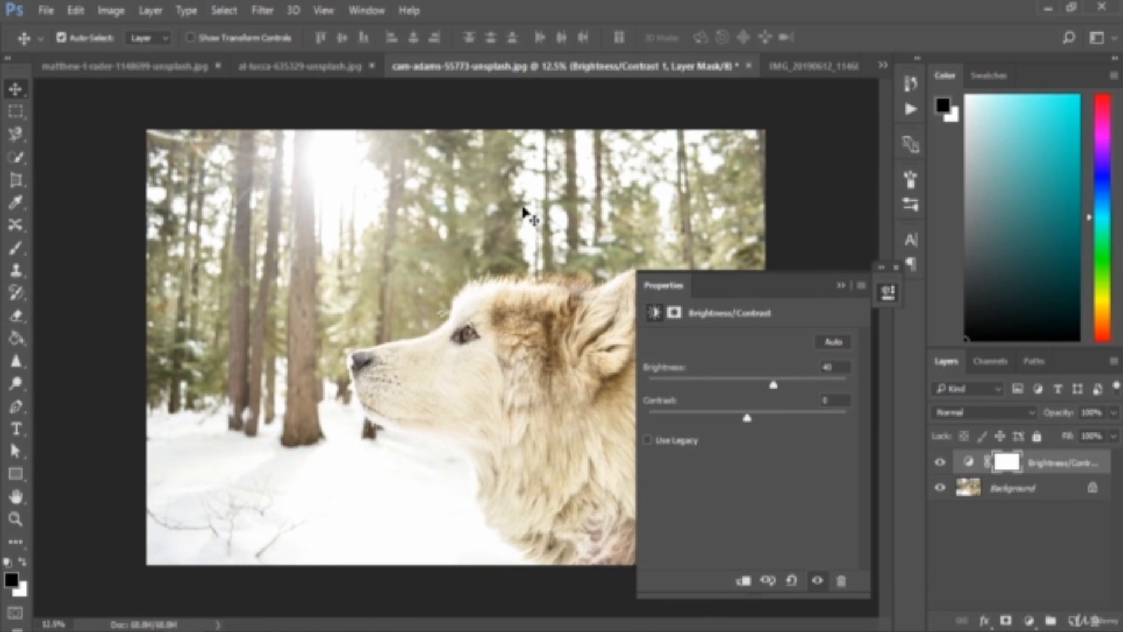
left_click_drag(775, 388, 813, 392)
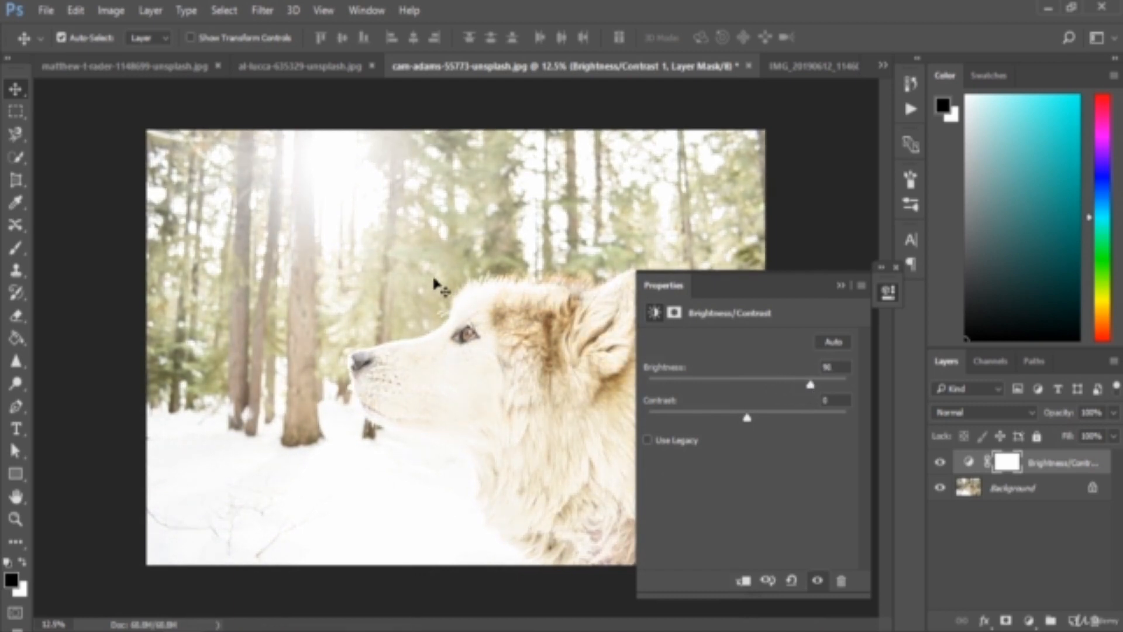
left_click(792, 580)
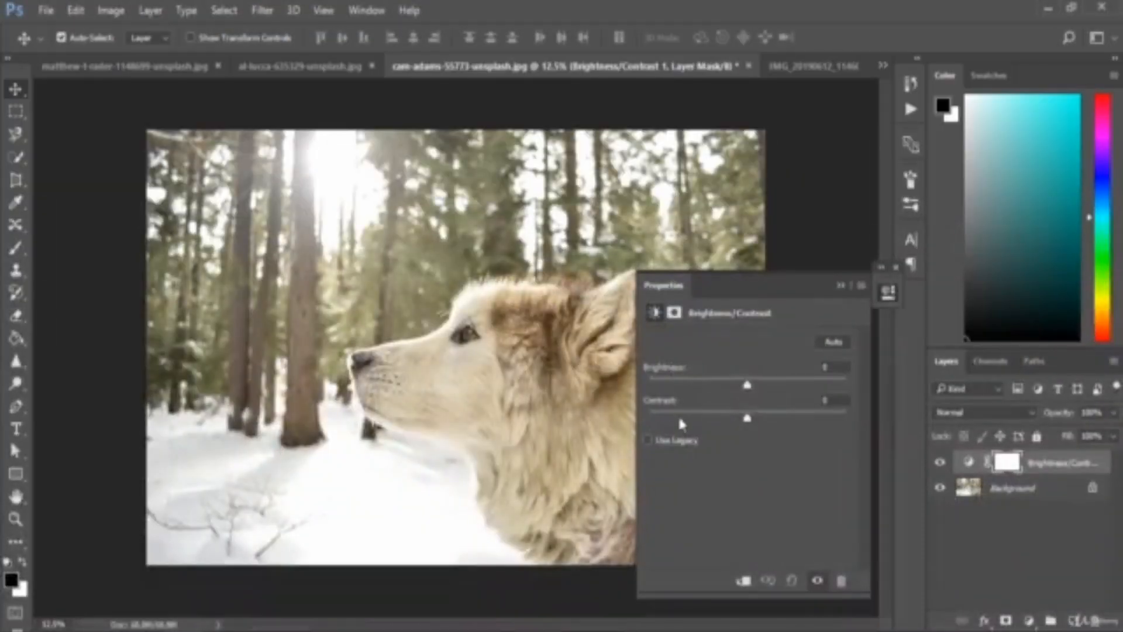
Try darkening the dog photo with brightness -96 and -100, returning the brightness to 0 each time.
left_click_drag(747, 387, 688, 396)
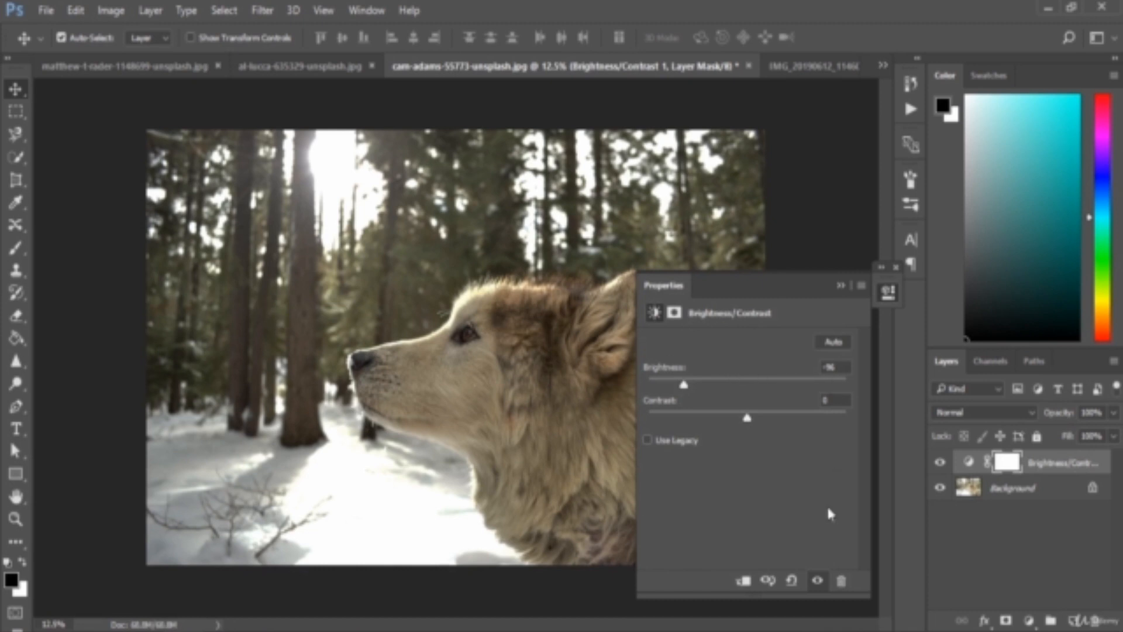
left_click(792, 580)
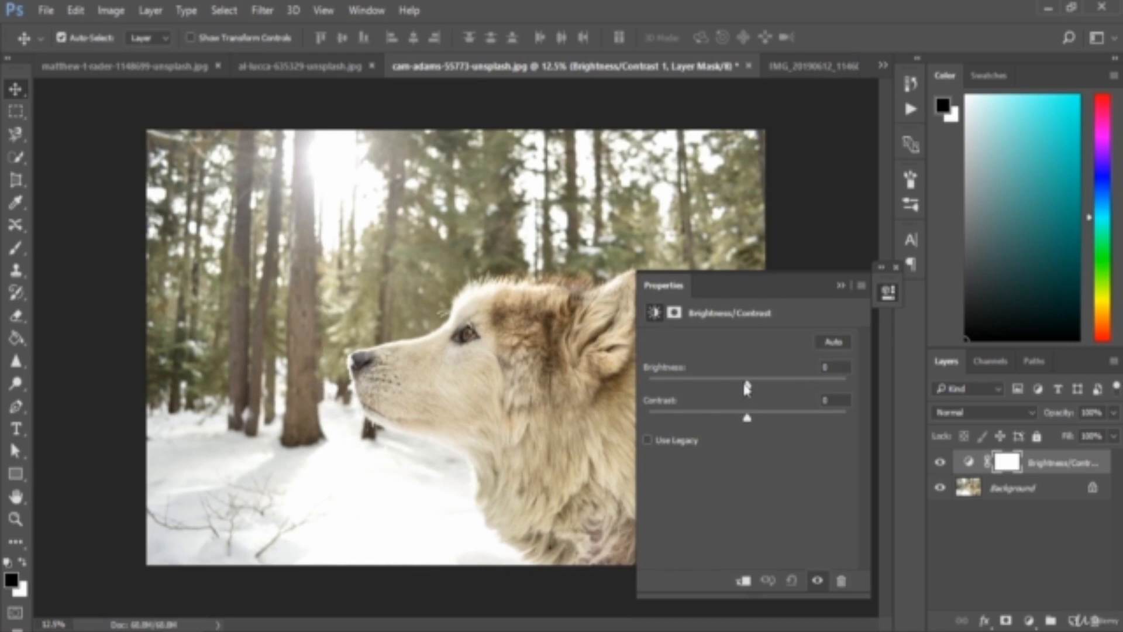
left_click_drag(747, 387, 681, 385)
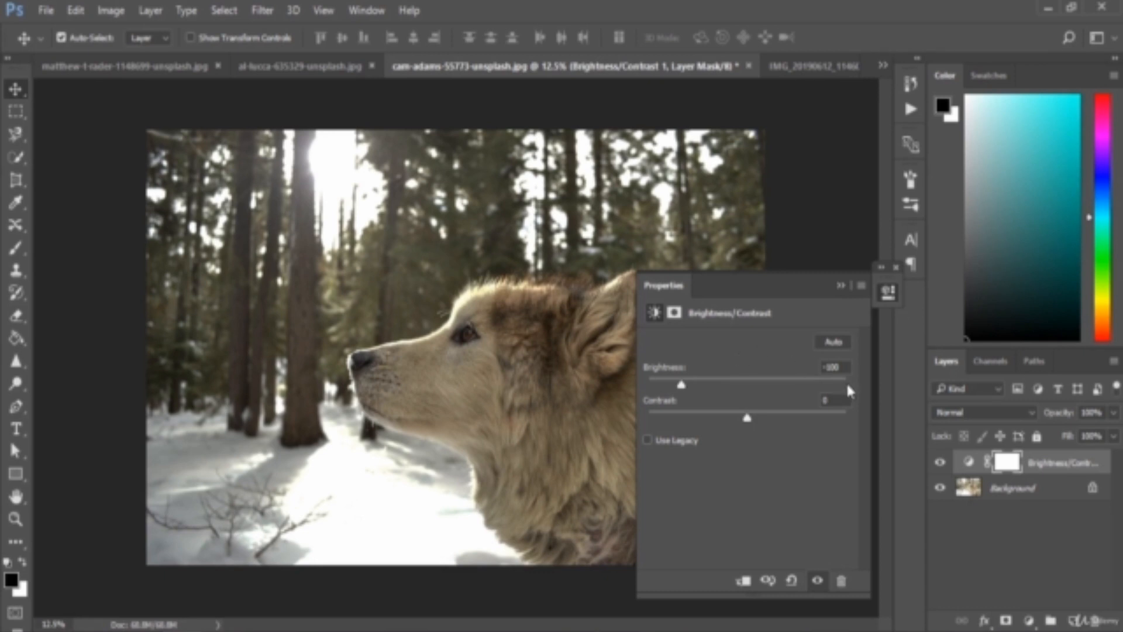
left_click_drag(844, 368, 803, 368)
type("0")
Move the adjustment's properties clear of the dog photo and try brightness -90 before setting it back to 0.
left_click_drag(807, 288, 994, 265)
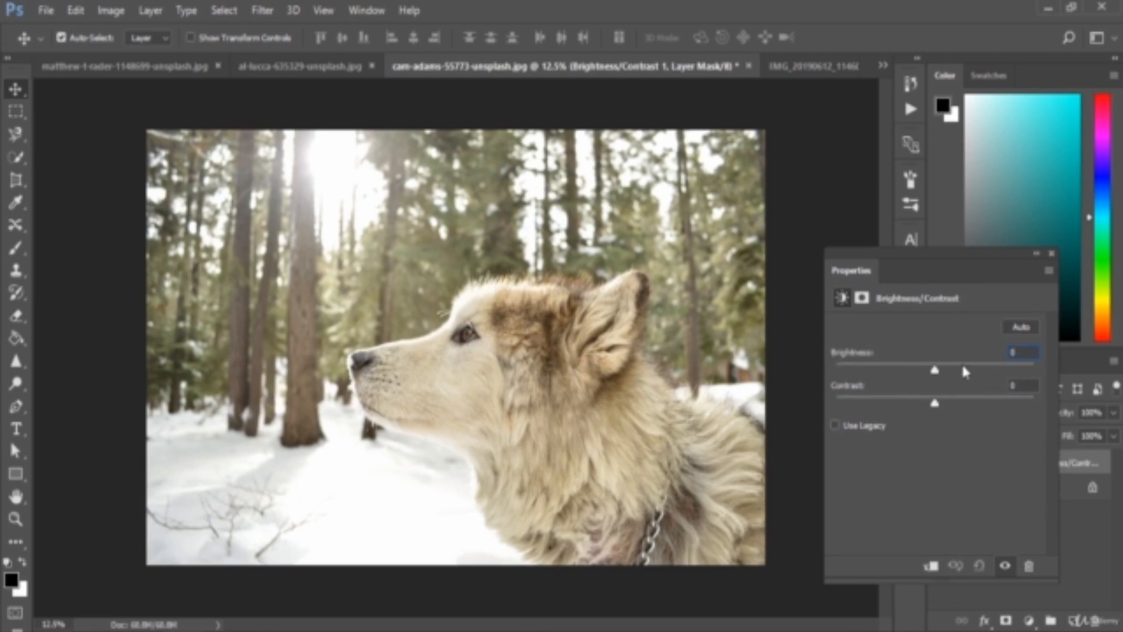
left_click_drag(935, 371, 882, 373)
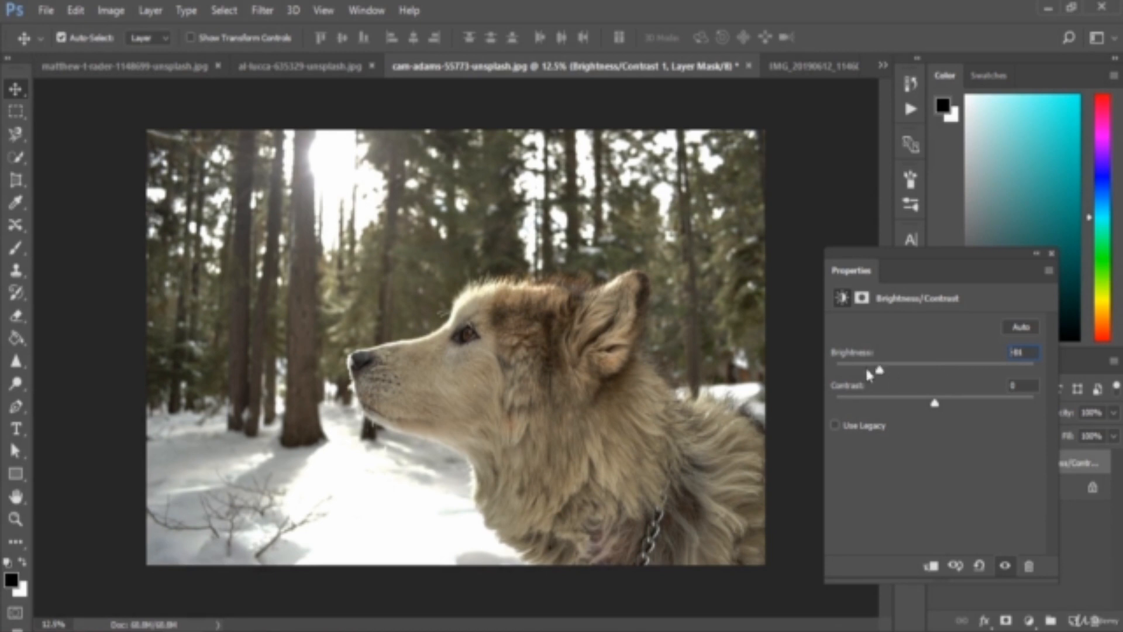
mouse_move(880, 370)
left_mouse_down()
mouse_move(855, 373)
mouse_move(876, 369)
left_mouse_up()
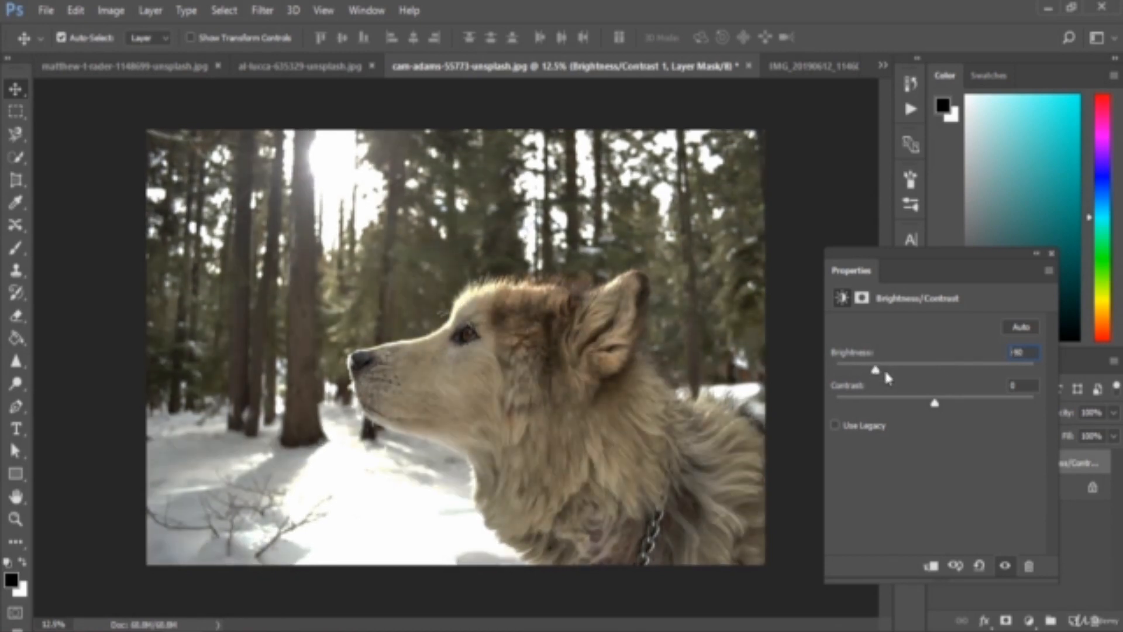
left_click_drag(1029, 352, 1007, 352)
type("0")
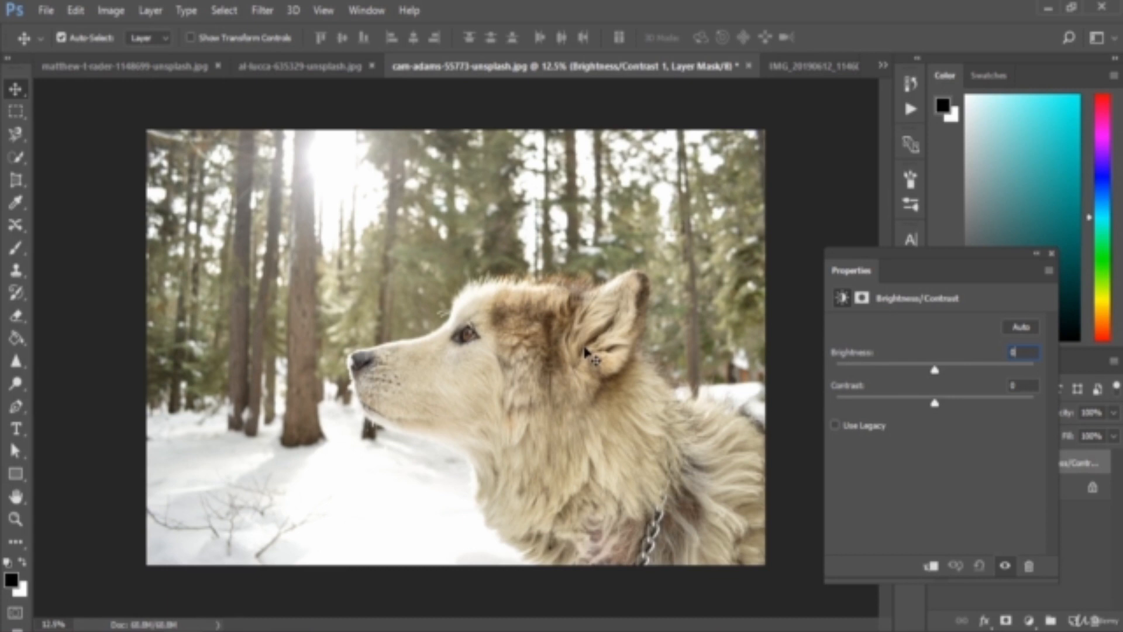
Try a contrast of 86 on the dog photo, comparing it repeatedly with the previous state before resetting the adjustment.
left_click_drag(935, 404, 1020, 407)
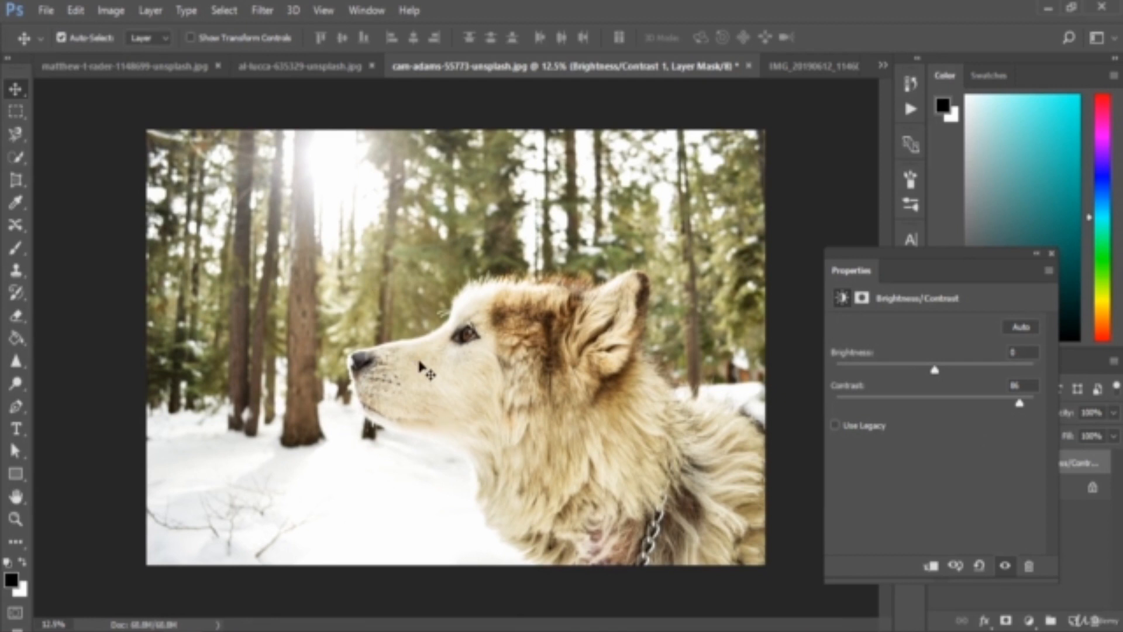
left_click(956, 566)
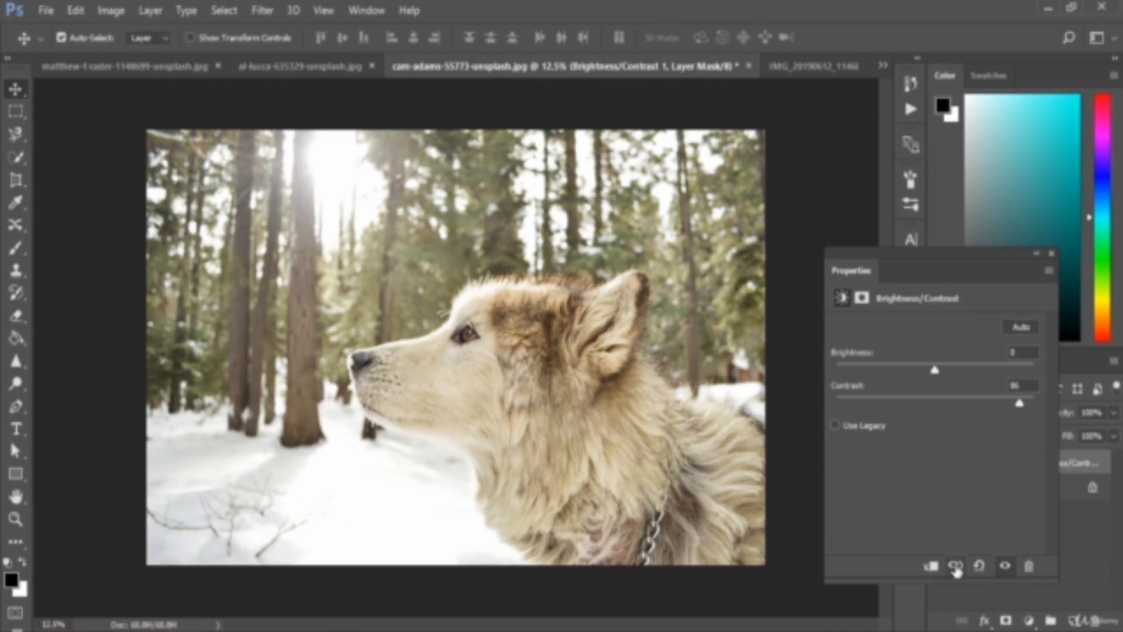
left_click(956, 566)
left_click(956, 567)
left_click(956, 567)
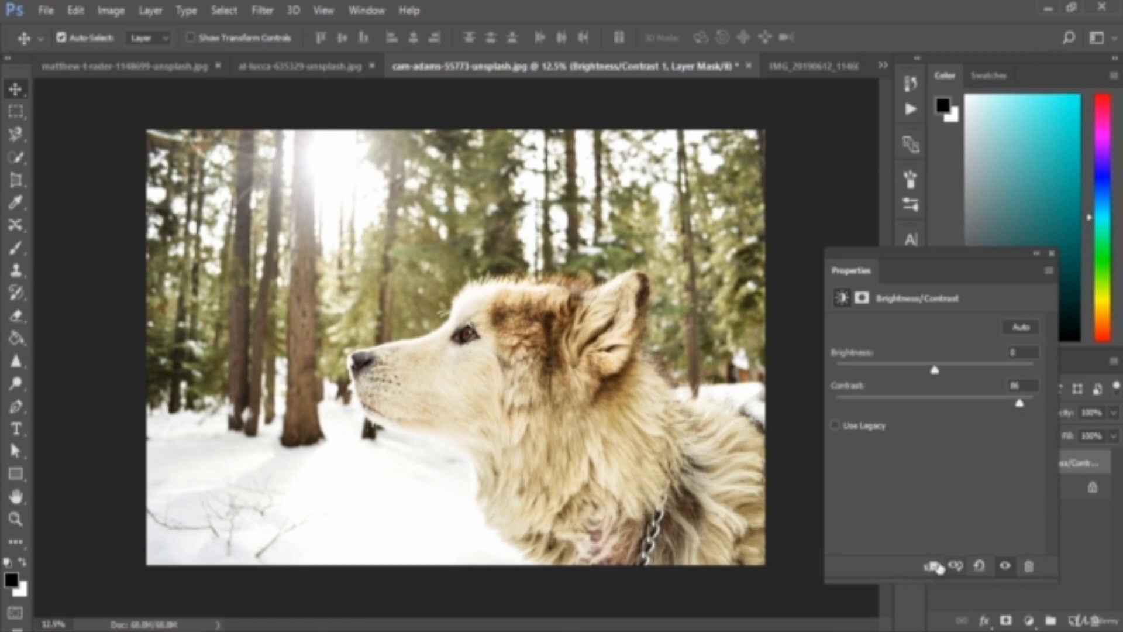
left_click(956, 569)
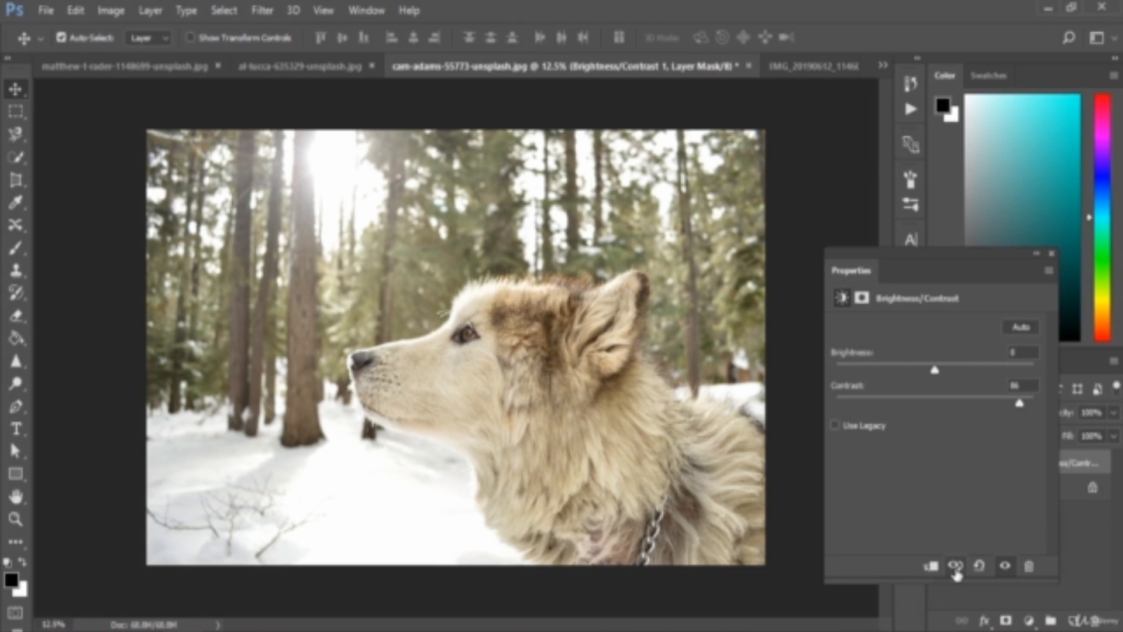
left_click(956, 569)
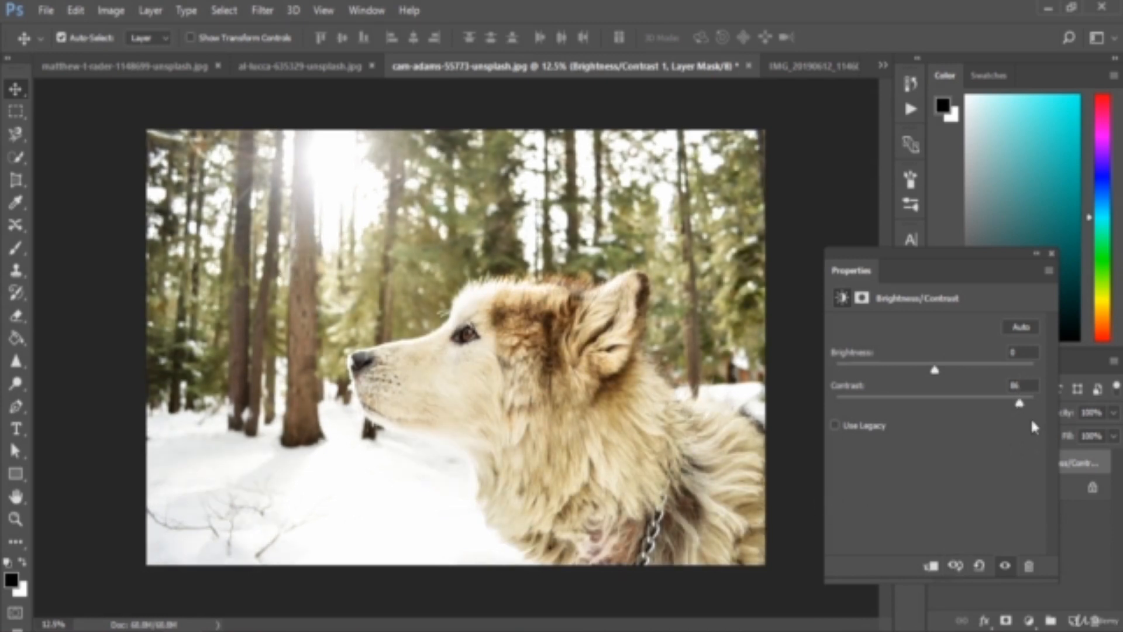
left_click(980, 565)
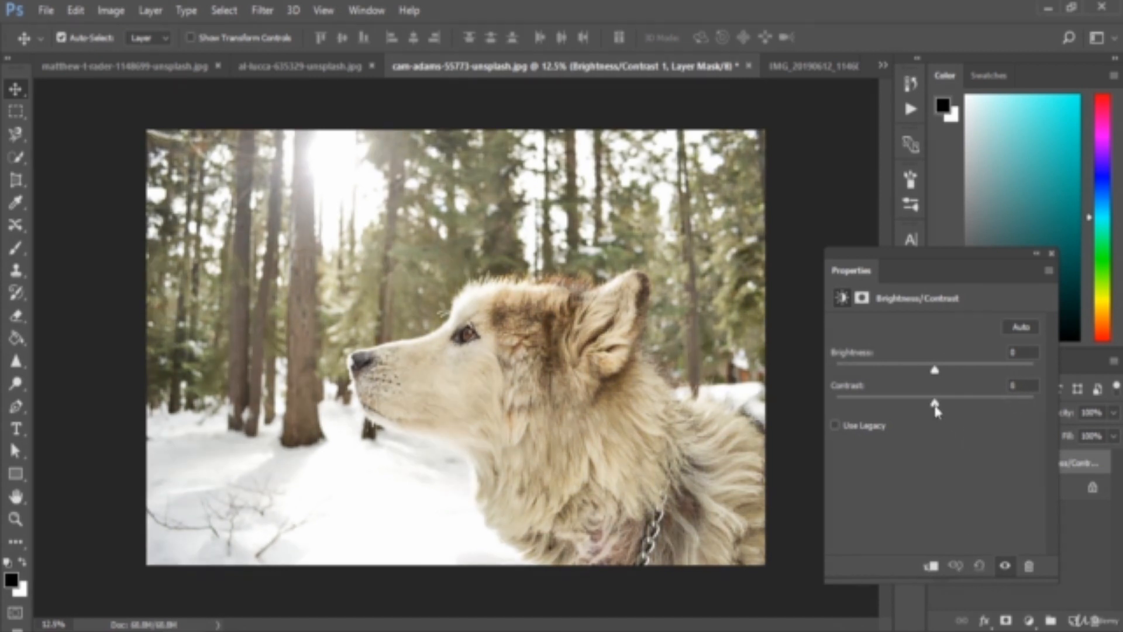
Try lowering the dog photo's contrast to -50, and restore the defaults before collapsing the adjustment's properties.
left_click_drag(936, 407, 792, 404)
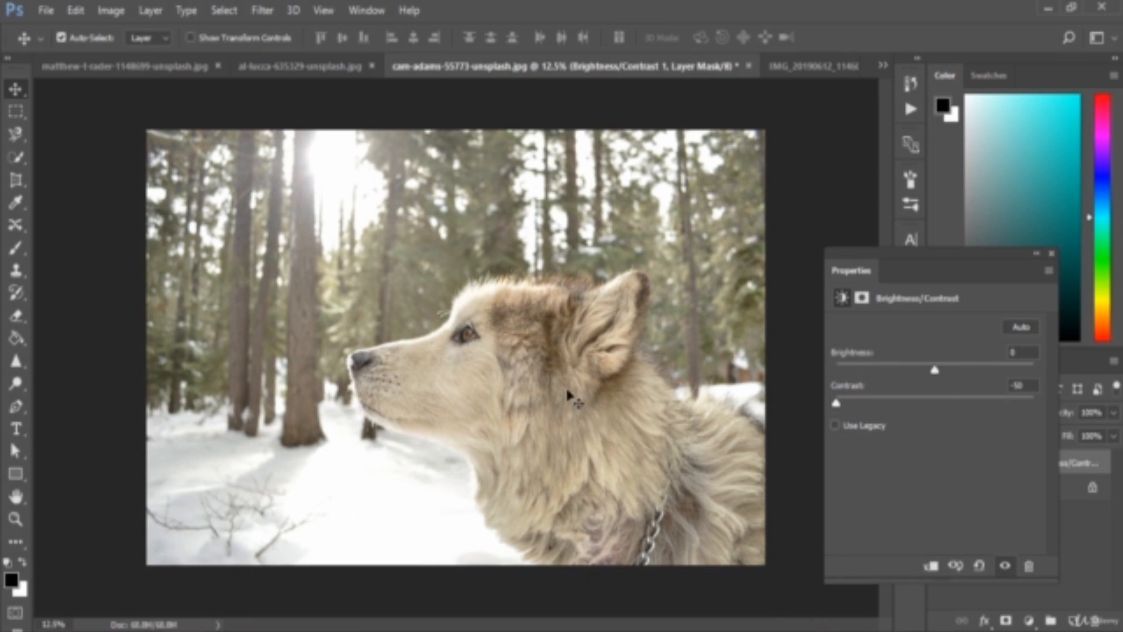
left_click(979, 566)
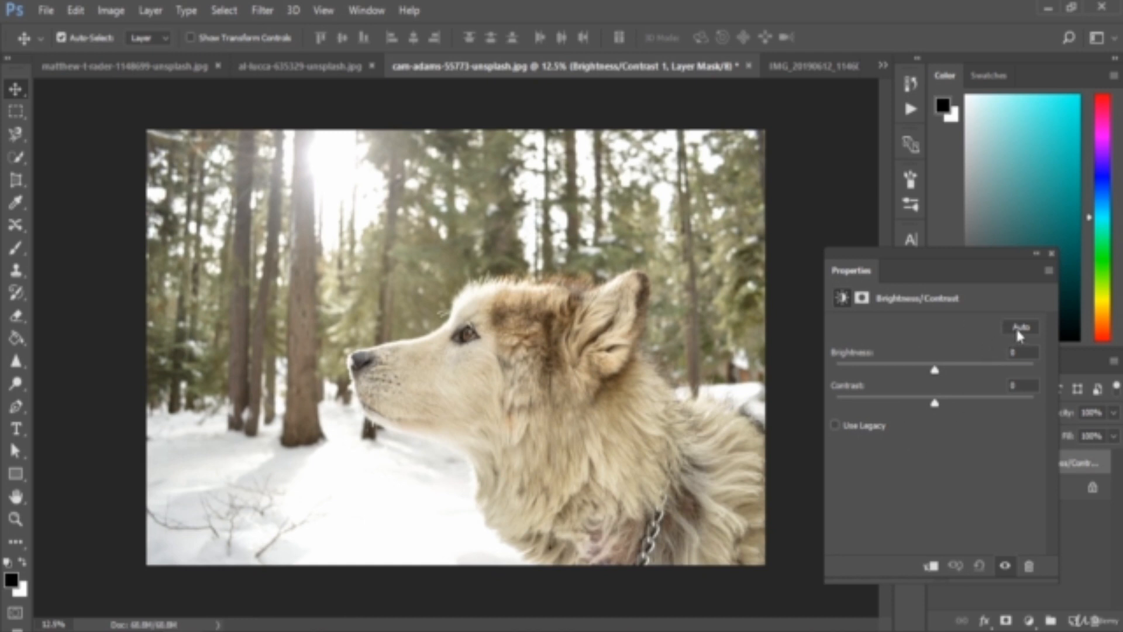
left_click(1036, 254)
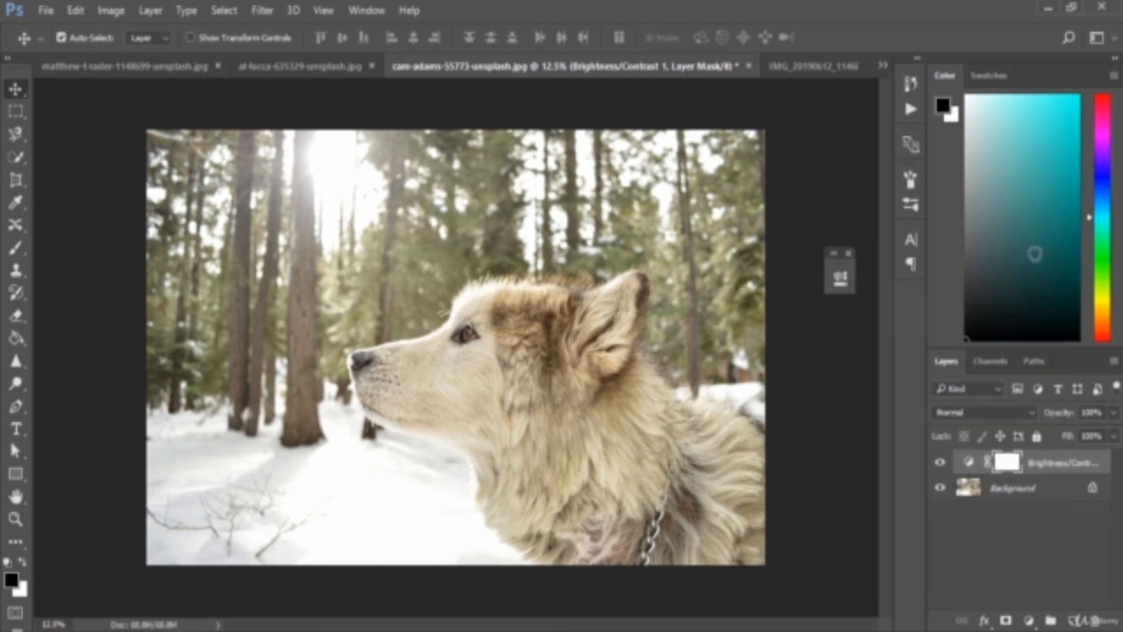
Switch to the portrait IMG_20190612_114601.jpg and add a Brightness/Contrast adjustment layer with automatic correction.
left_click(811, 72)
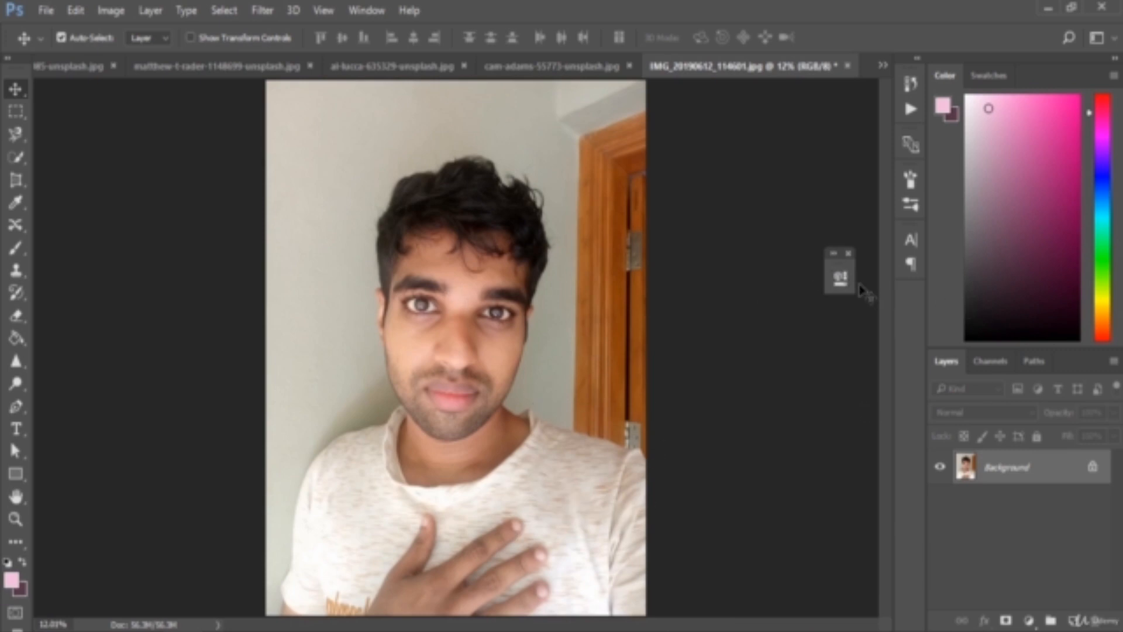
left_click_drag(841, 278, 910, 321)
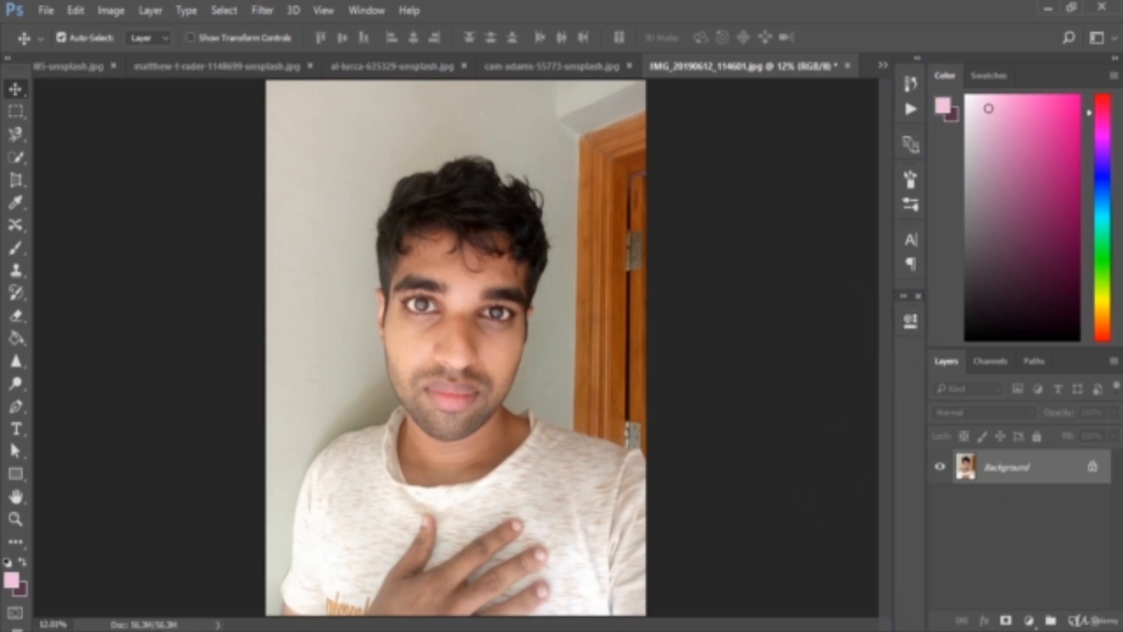
left_click(1028, 620)
left_click(1050, 313)
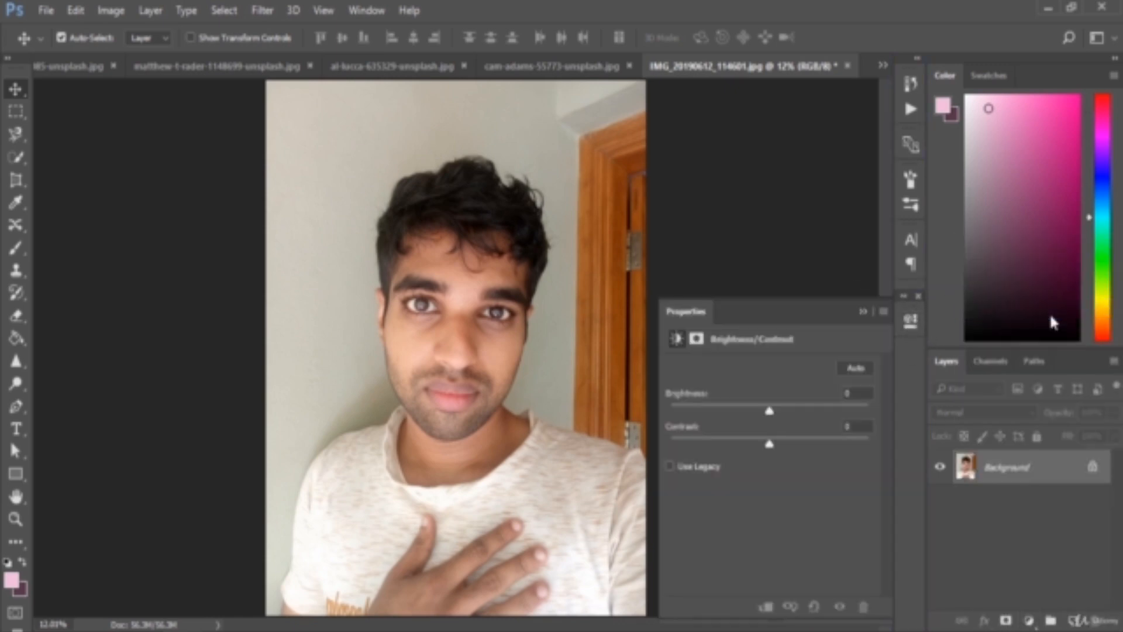
left_click(854, 368)
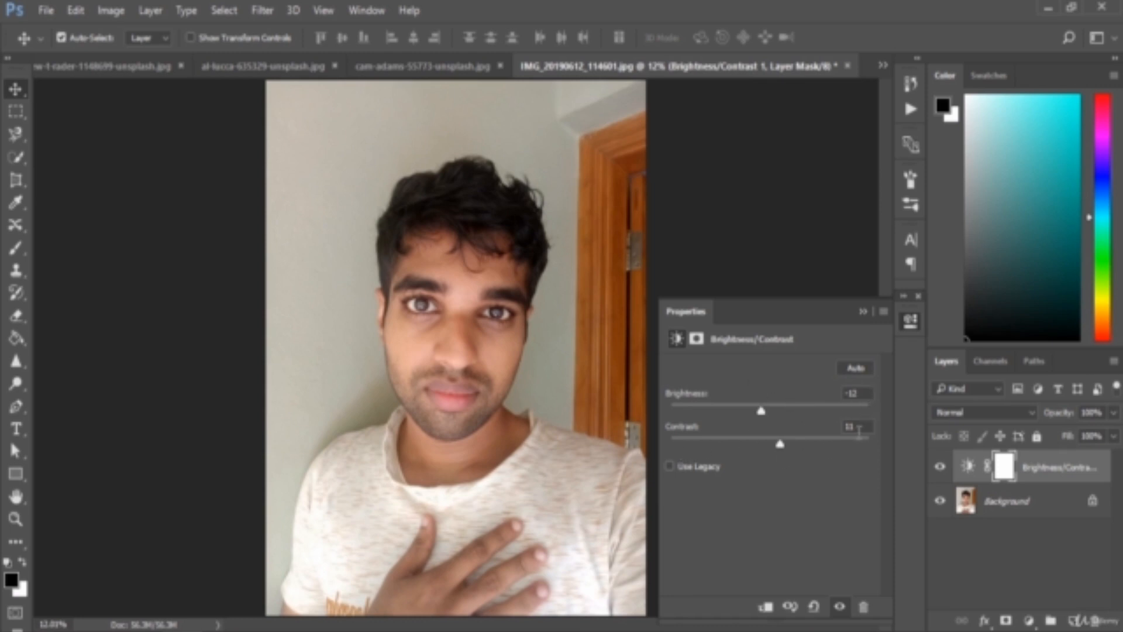
Compare the auto-corrected portrait with its previous state and collapse the adjustment's properties.
left_click(790, 607)
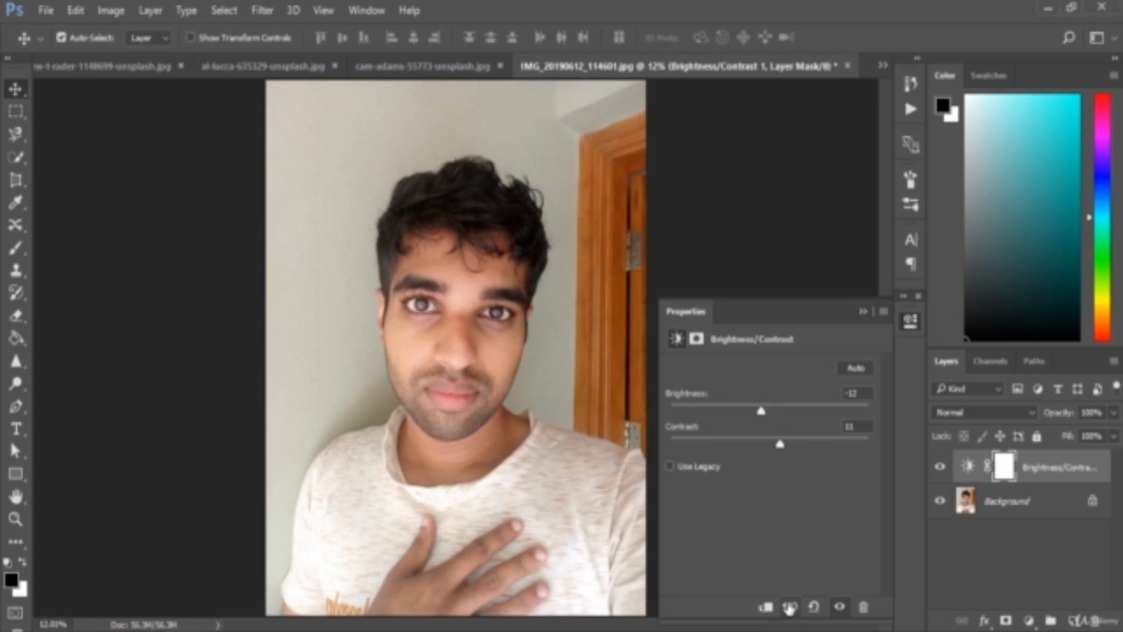
left_click(790, 608)
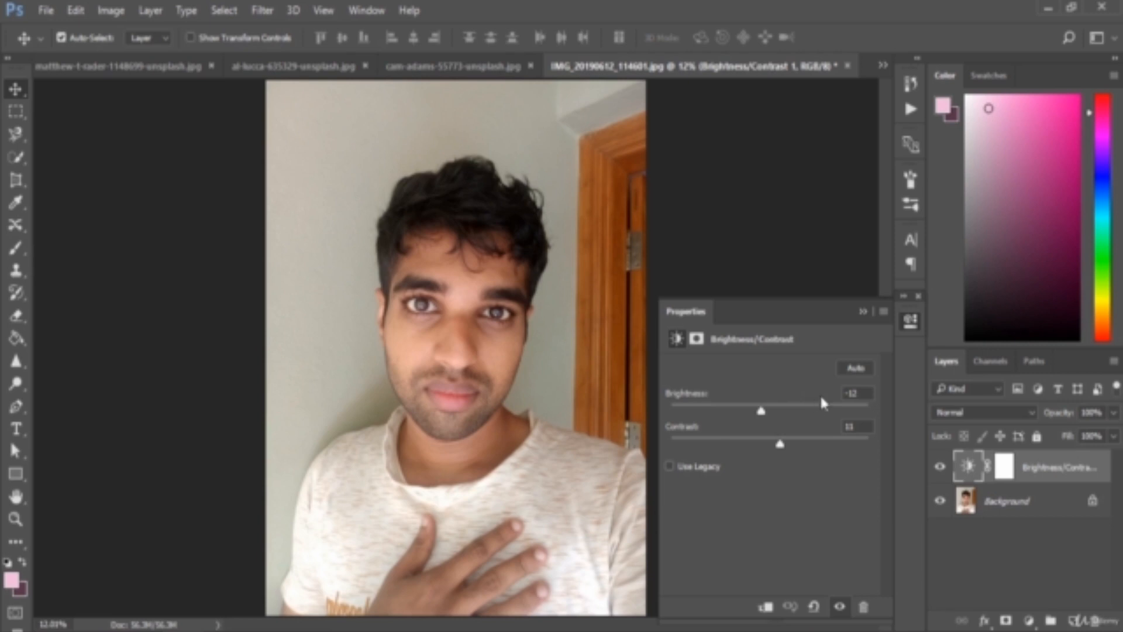
left_click(864, 313)
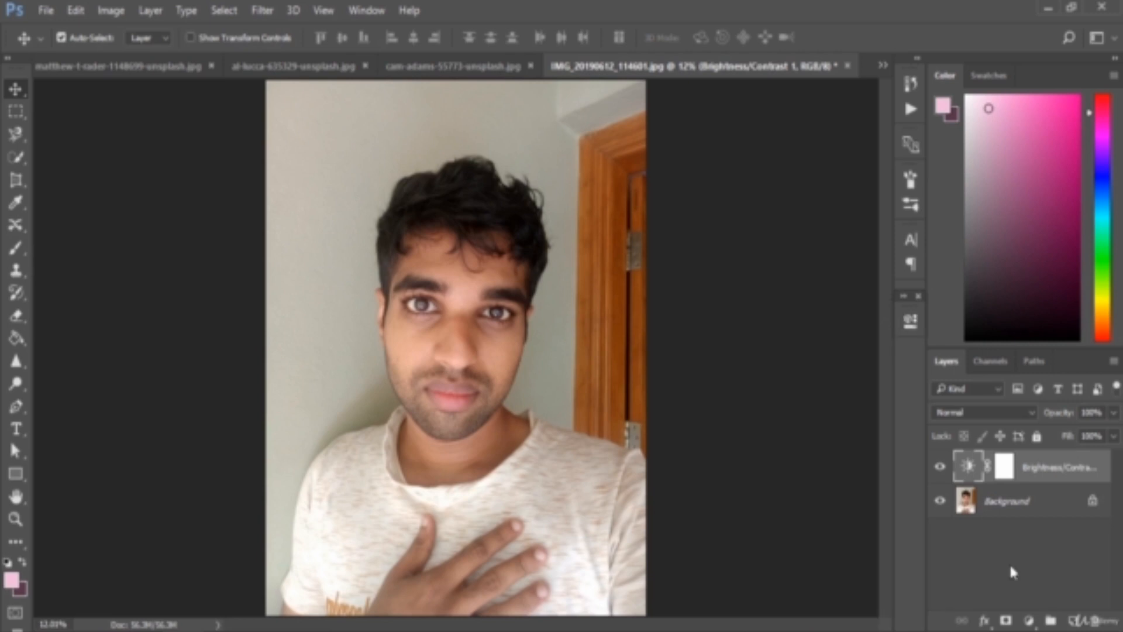